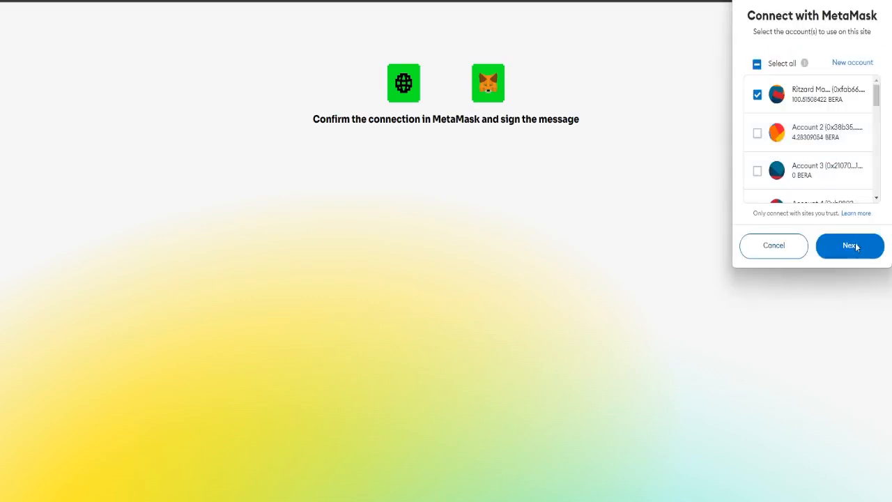
Approve MetaMask's connection of the selected account and sign the YGG sign-in message.
{"action": "left_click", "coordinate": [854, 244]}
{"action": "left_click", "coordinate": [858, 253]}
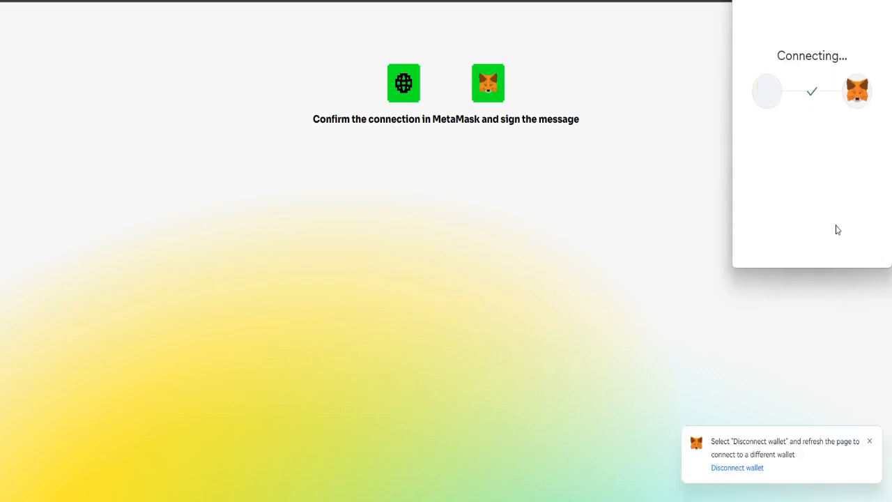
{"action": "scroll", "coordinate": [836, 228], "scroll_direction": "down", "scroll_amount": 3}
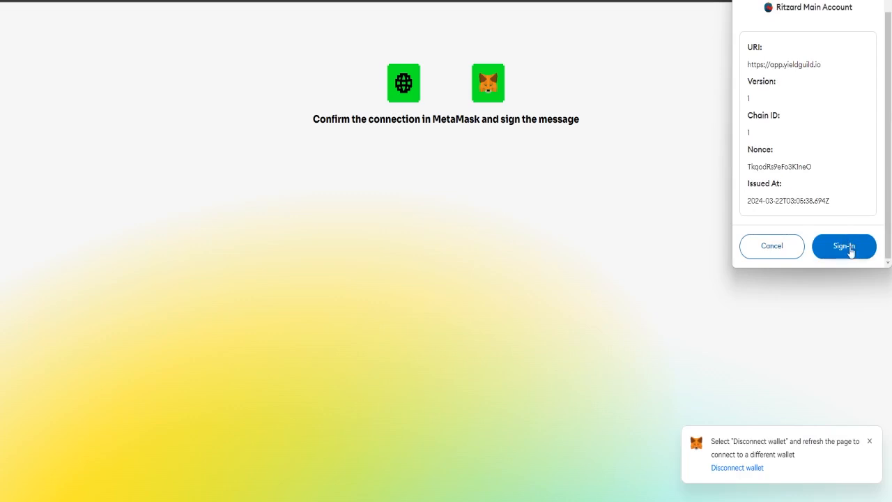
{"action": "left_click", "coordinate": [845, 247]}
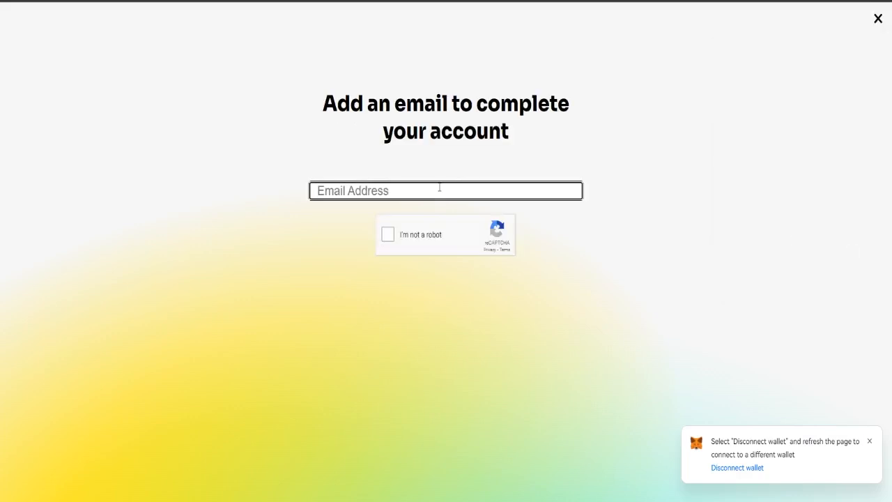
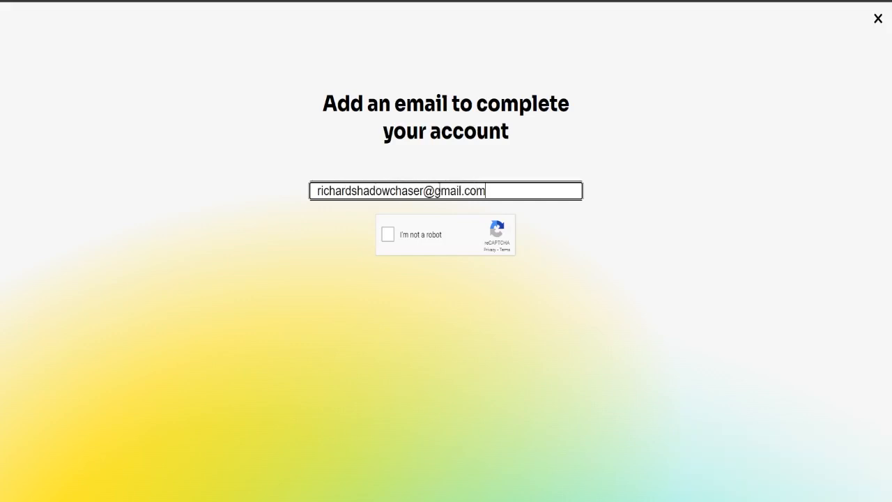
Enter the account's email address, pass the reCAPTCHA and submit it.
{"action": "left_click", "coordinate": [386, 235]}
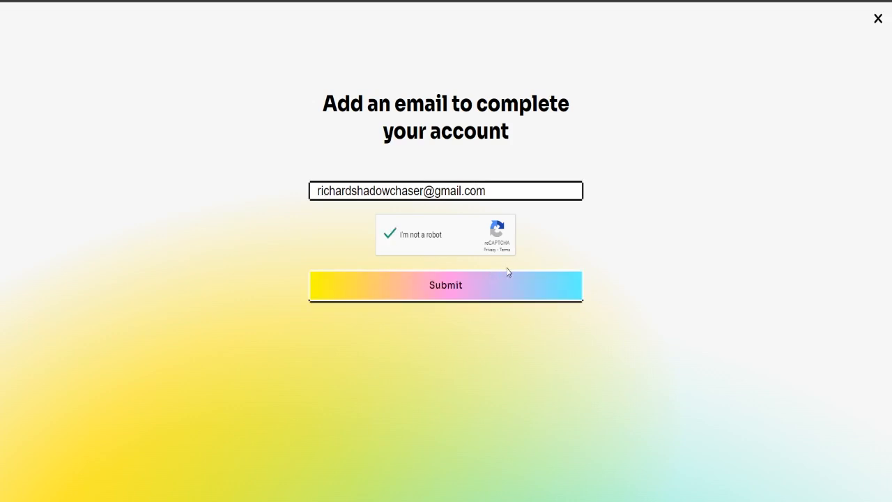
{"action": "left_click", "coordinate": [491, 290]}
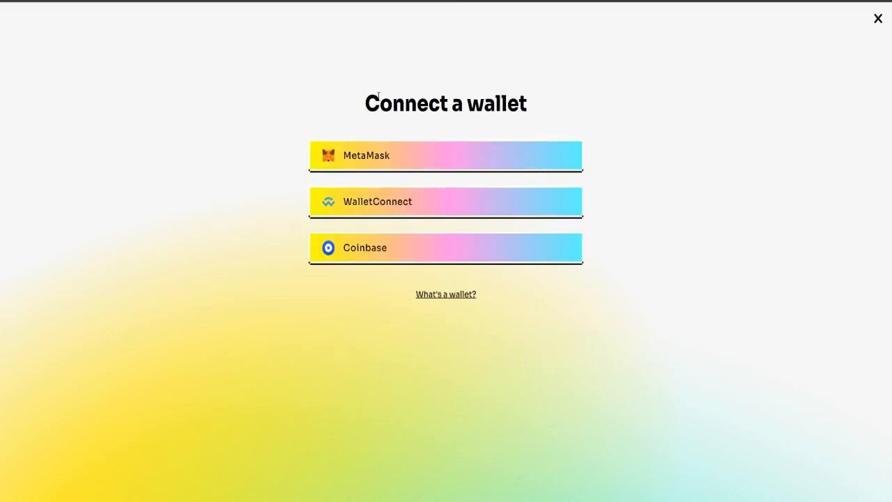
Connect MetaMask as the wallet and sign the YGG sign-in message again.
{"action": "left_click", "coordinate": [516, 165]}
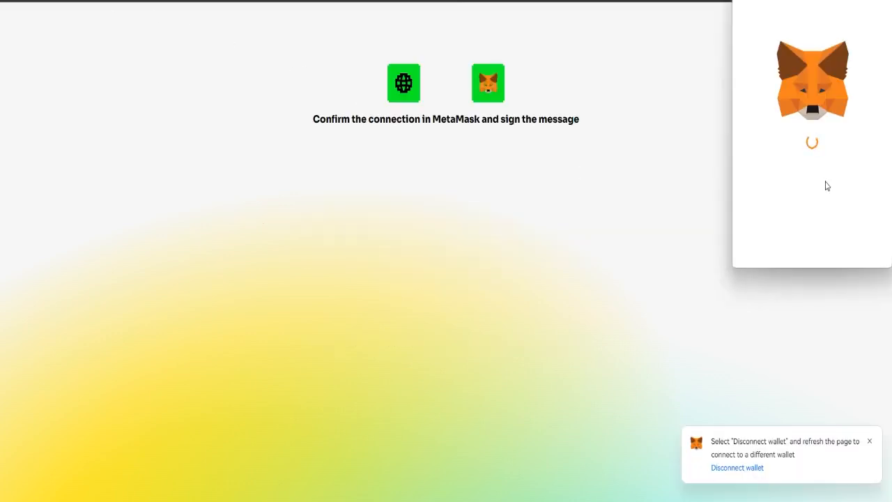
{"action": "scroll", "coordinate": [837, 210], "scroll_direction": "down", "scroll_amount": 3}
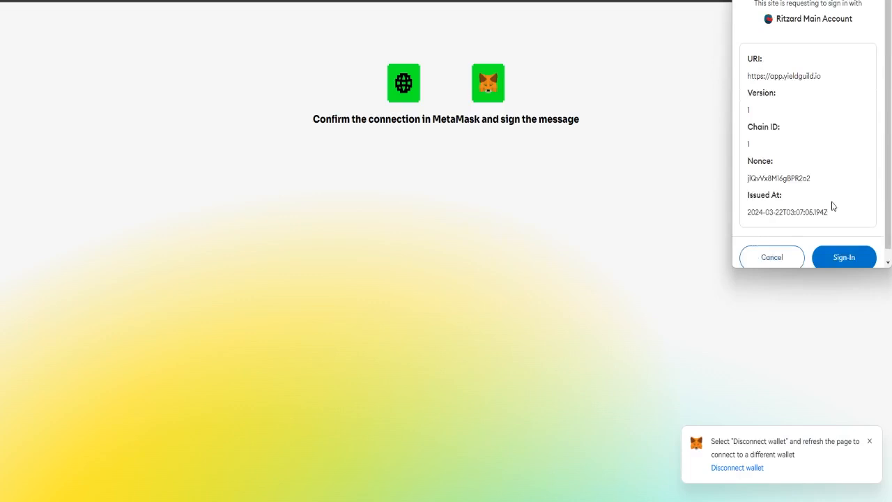
{"action": "left_click", "coordinate": [844, 247]}
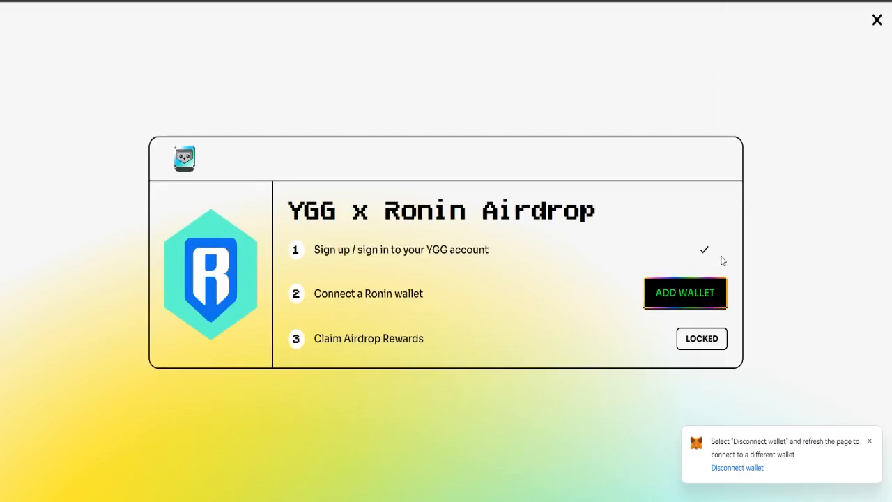
Start adding a wallet, enable quest and reward notifications, and scroll to the Wallets section.
{"action": "left_click", "coordinate": [683, 292]}
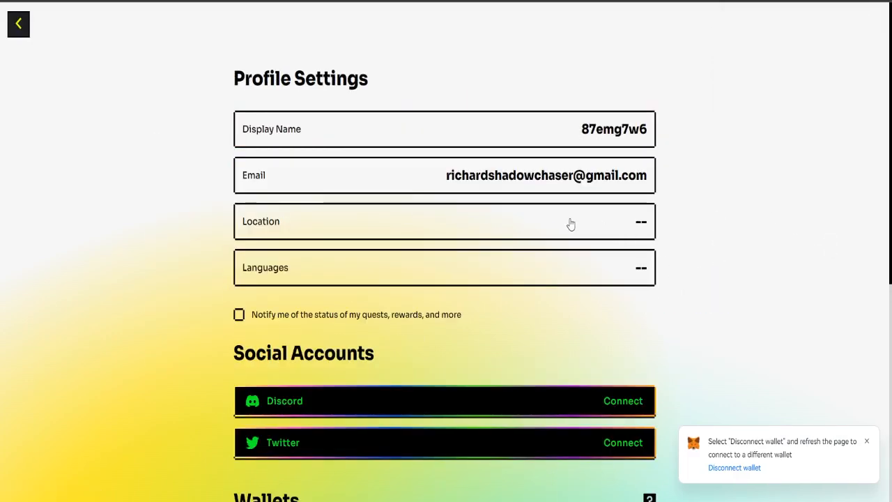
{"action": "left_click", "coordinate": [239, 315]}
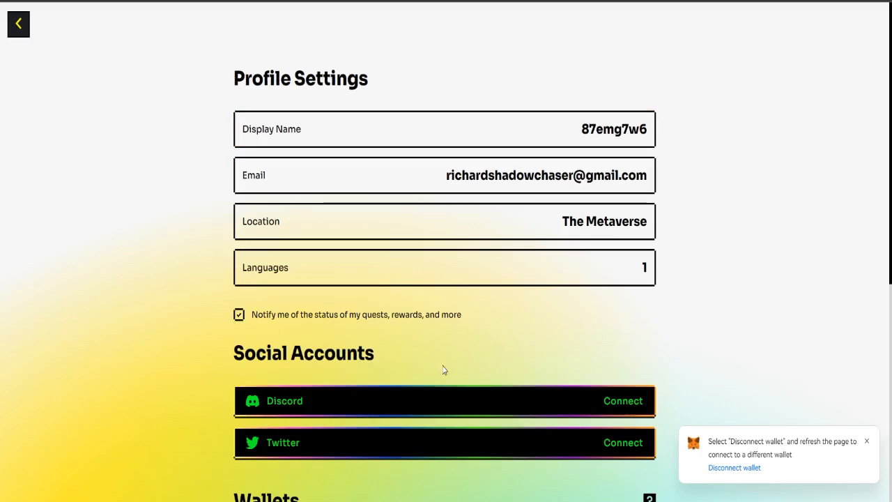
{"action": "scroll", "coordinate": [444, 369], "scroll_direction": "down", "scroll_amount": 2}
{"action": "scroll", "coordinate": [564, 302], "scroll_direction": "down", "scroll_amount": 2}
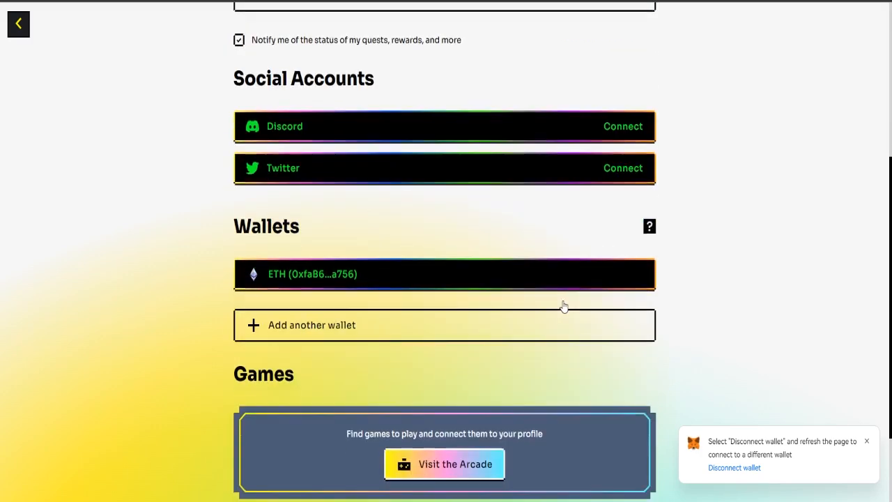
{"action": "scroll", "coordinate": [526, 303], "scroll_direction": "down", "scroll_amount": 2}
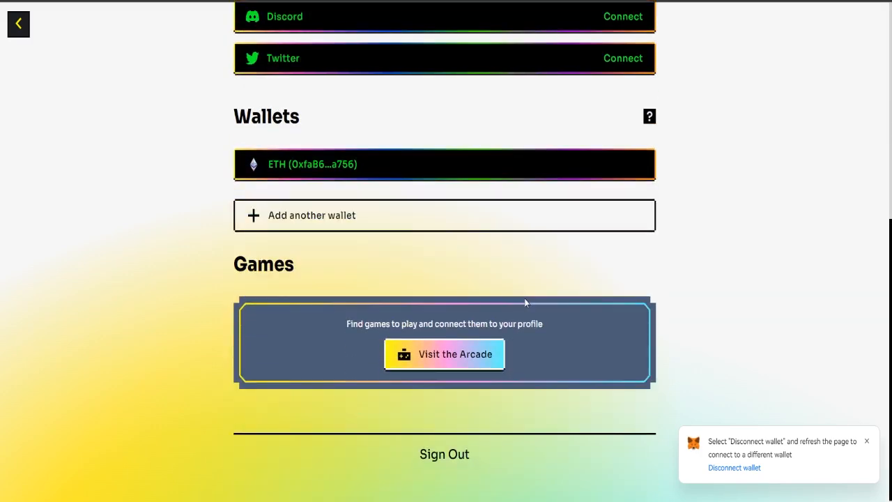
Choose Ronin Wallet as another wallet and unlock it with the wallet password.
{"action": "left_click", "coordinate": [325, 217]}
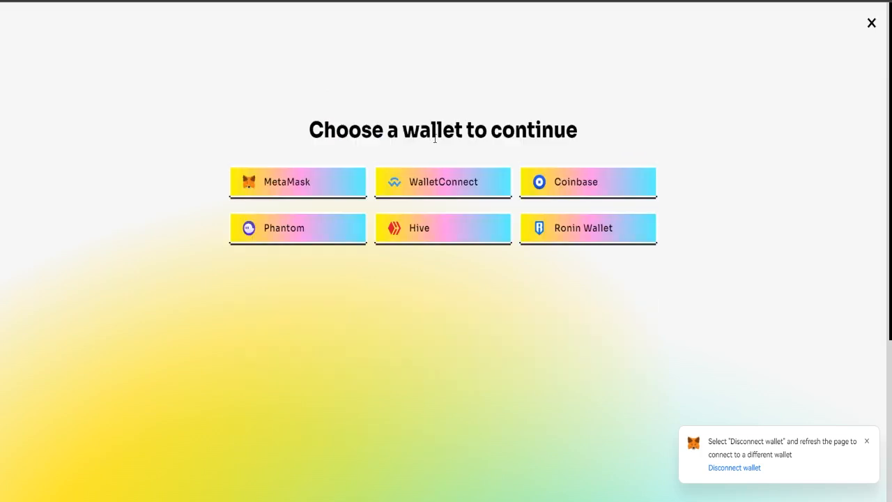
{"action": "left_click", "coordinate": [596, 238]}
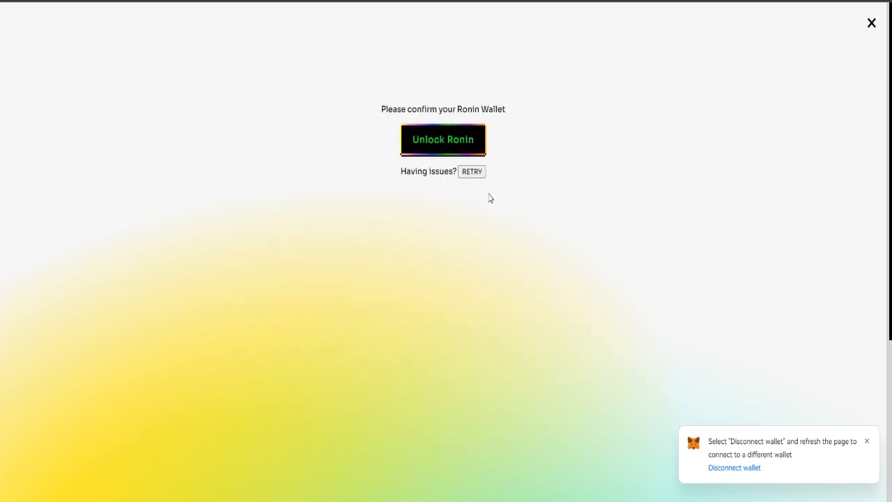
{"action": "left_click", "coordinate": [459, 144]}
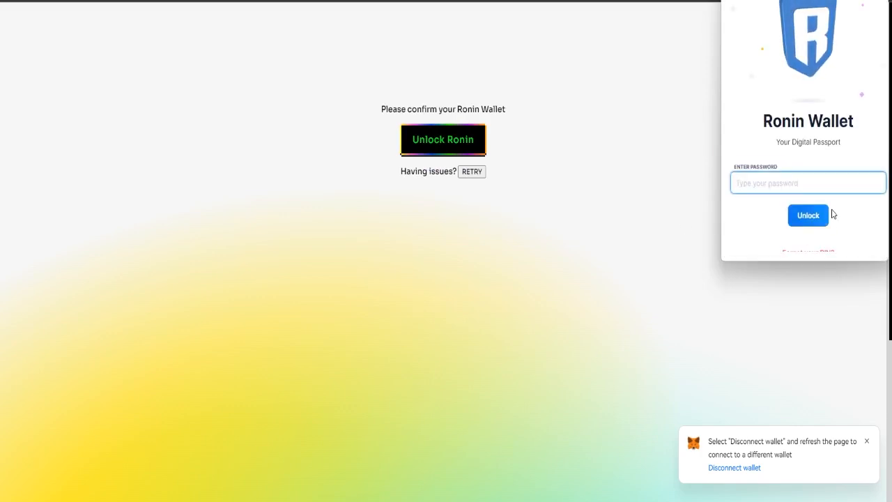
{"action": "type", "text": "•"}
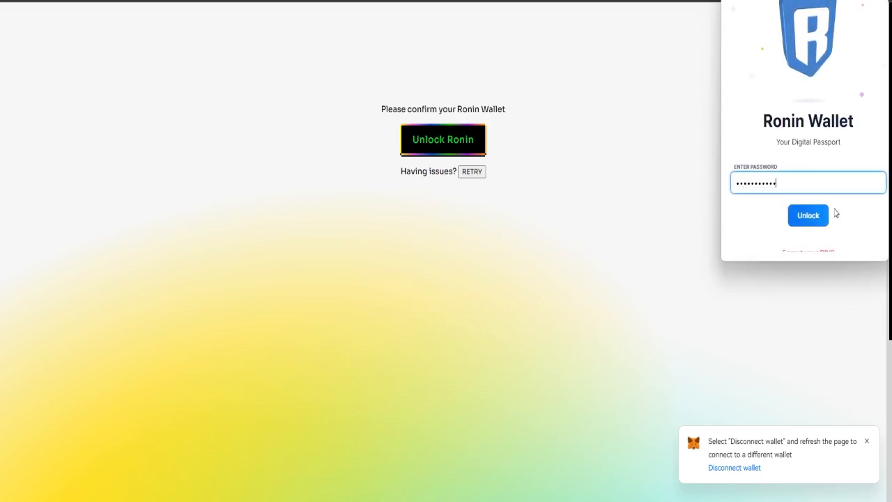
{"action": "type", "text": "••••••••••"}
{"action": "key", "text": "Return"}
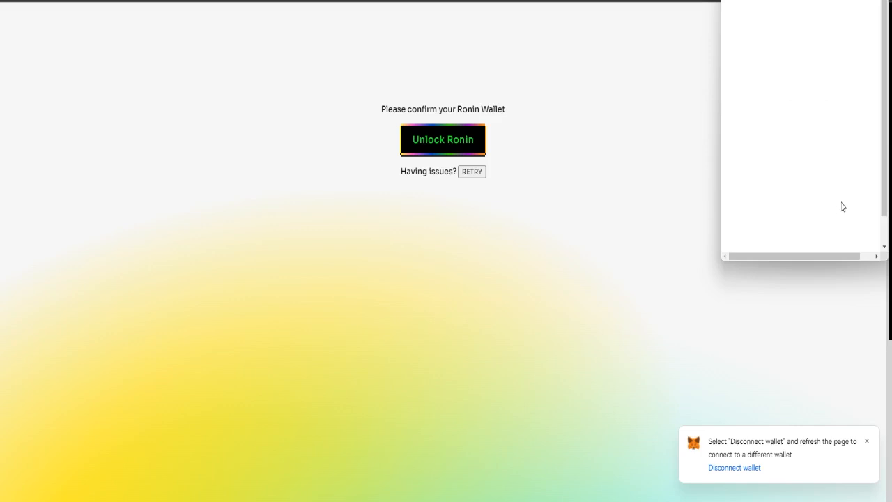
Allow yieldguild.io to connect the chosen Ronin account and link the Ronin wallet.
{"action": "scroll", "coordinate": [823, 196], "scroll_direction": "down", "scroll_amount": 3}
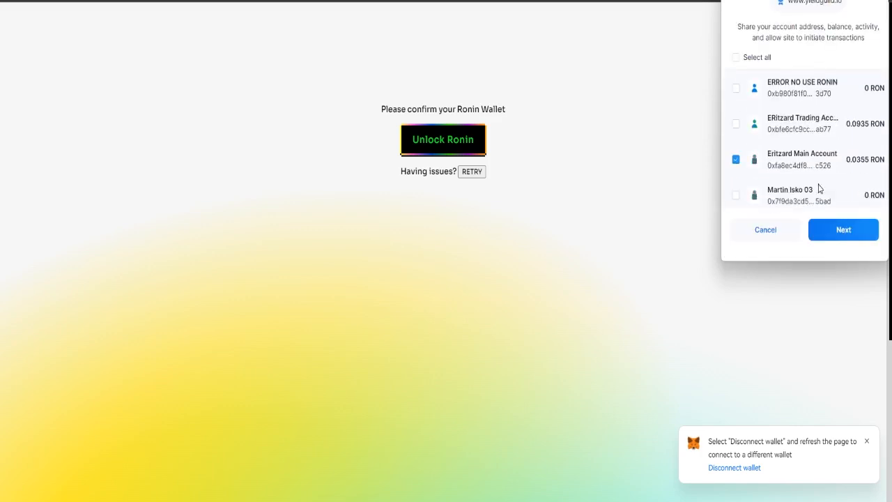
{"action": "left_click", "coordinate": [845, 235]}
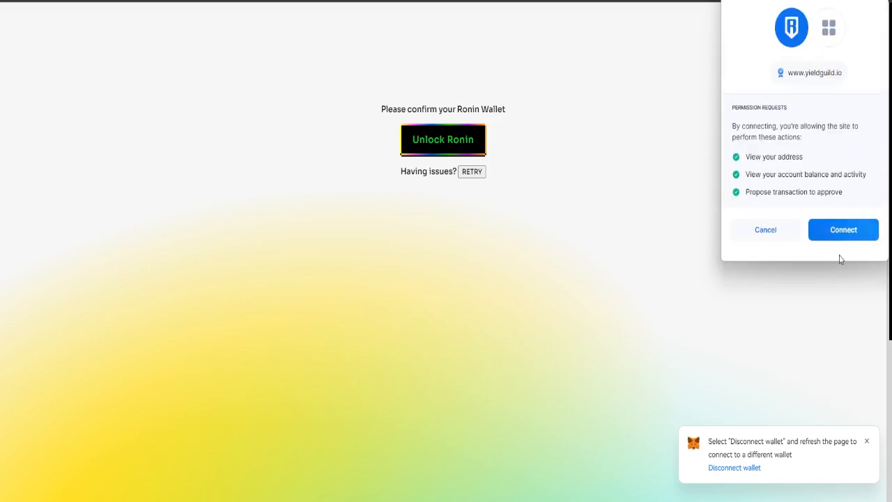
{"action": "left_click", "coordinate": [850, 232]}
{"action": "left_click", "coordinate": [457, 145]}
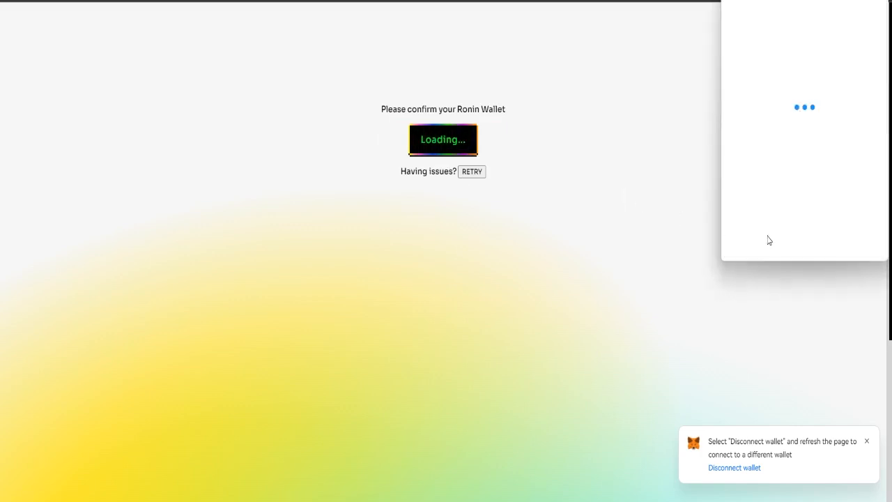
Sign the wallet-link request and export the public key from the selected Trezor.
{"action": "left_click", "coordinate": [830, 238]}
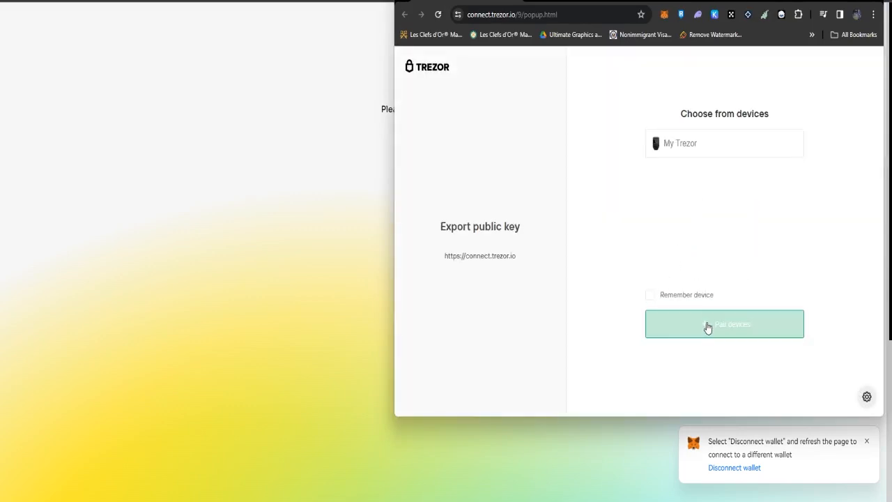
{"action": "left_click", "coordinate": [689, 154]}
{"action": "left_click", "coordinate": [740, 326]}
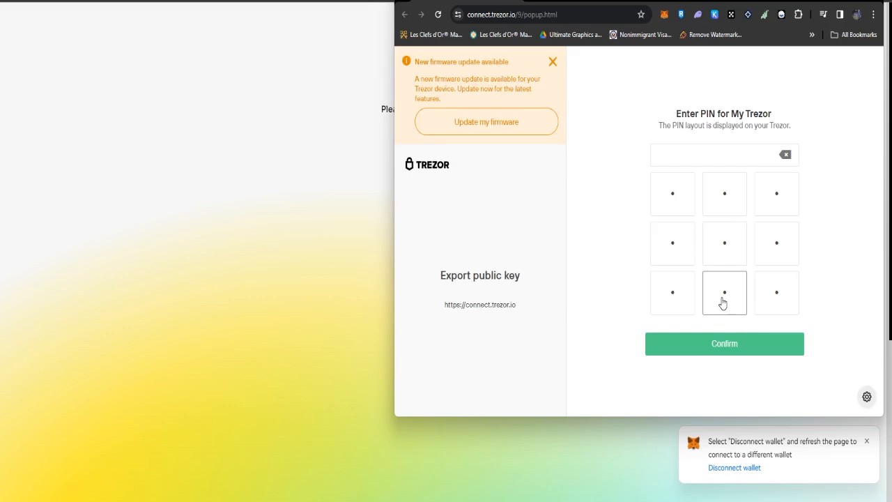
Enter the Trezor PIN on the scrambled keypad and confirm it.
{"action": "left_click", "coordinate": [765, 194]}
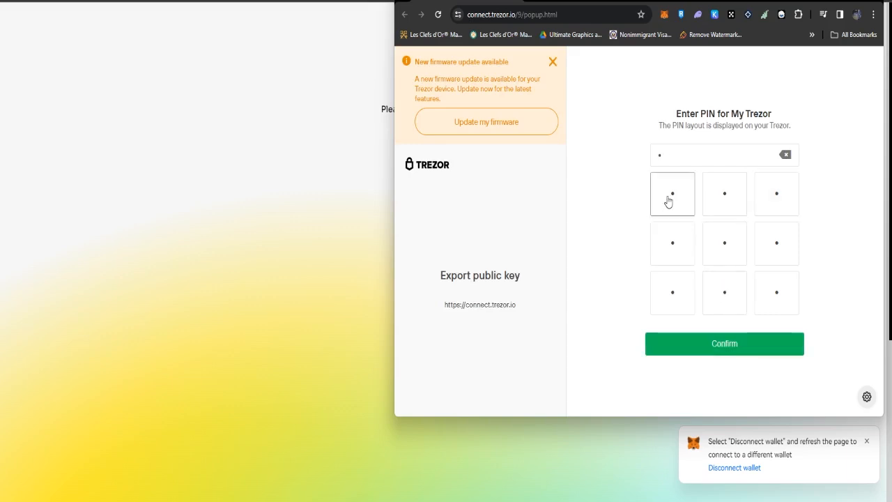
{"action": "left_click", "coordinate": [669, 201]}
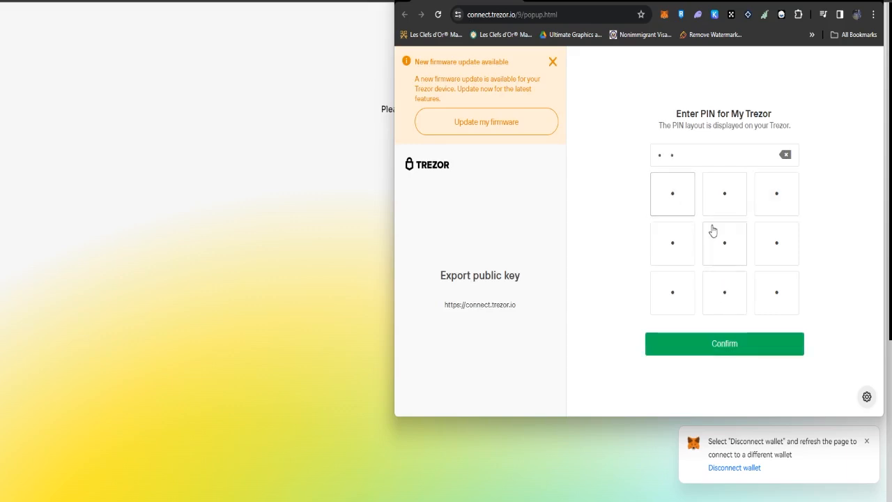
{"action": "left_click", "coordinate": [778, 294]}
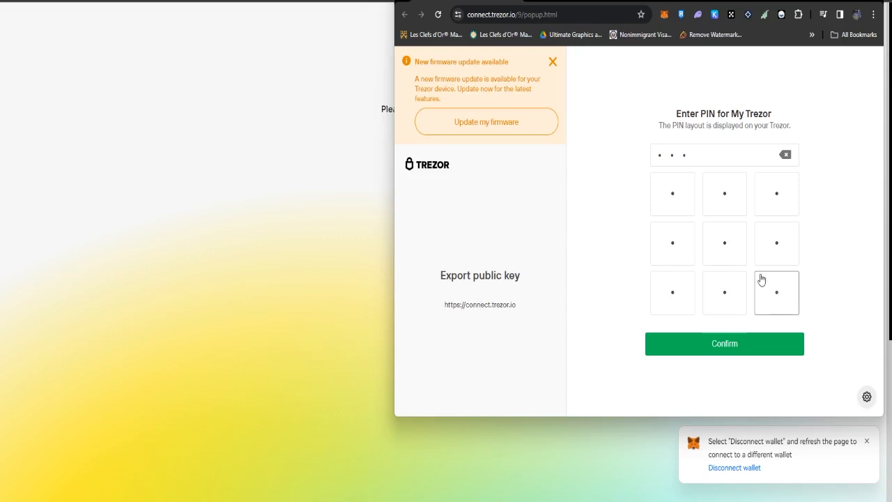
{"action": "left_click", "coordinate": [677, 181]}
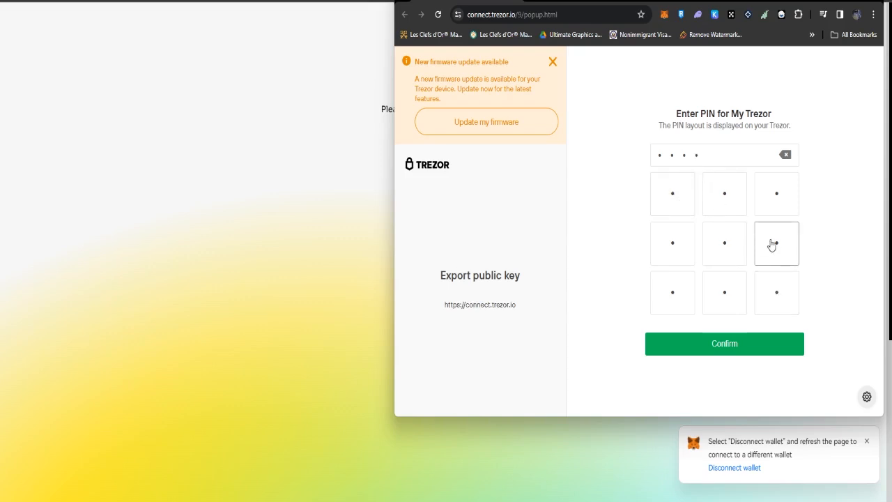
{"action": "left_click", "coordinate": [772, 244]}
{"action": "left_click", "coordinate": [677, 284]}
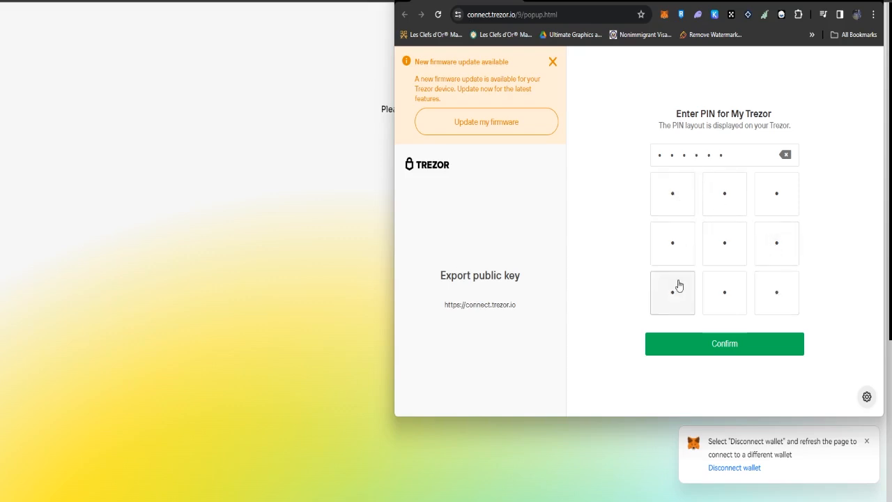
{"action": "left_click", "coordinate": [729, 296]}
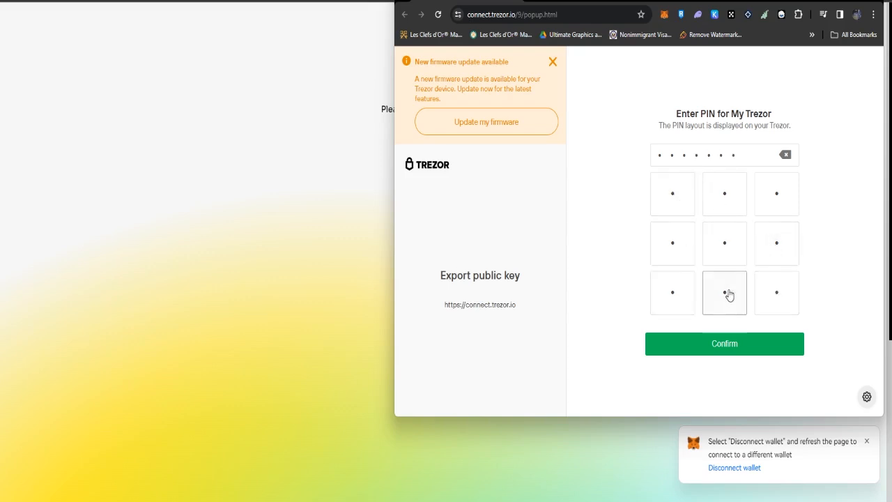
{"action": "left_click", "coordinate": [785, 198]}
{"action": "left_click", "coordinate": [783, 295]}
{"action": "left_click", "coordinate": [753, 358]}
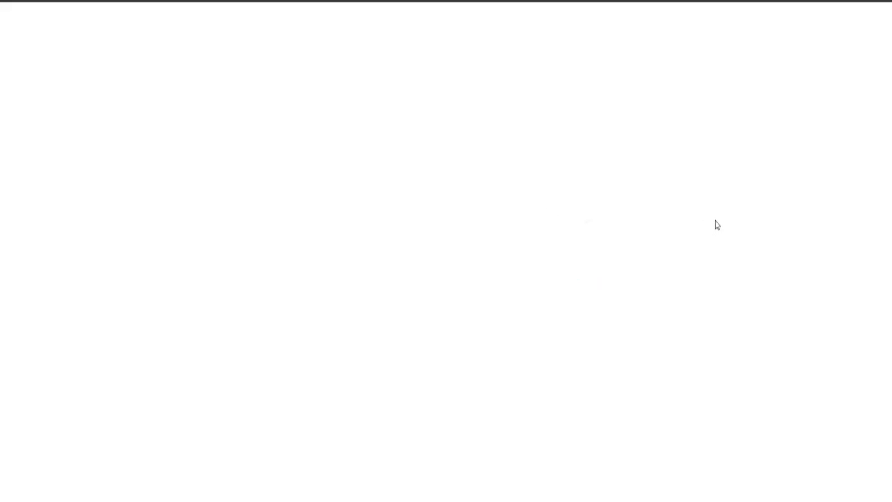
Choose My Trezor to finish linking the RON wallet, then scroll through Profile Settings.
{"action": "left_click", "coordinate": [610, 173]}
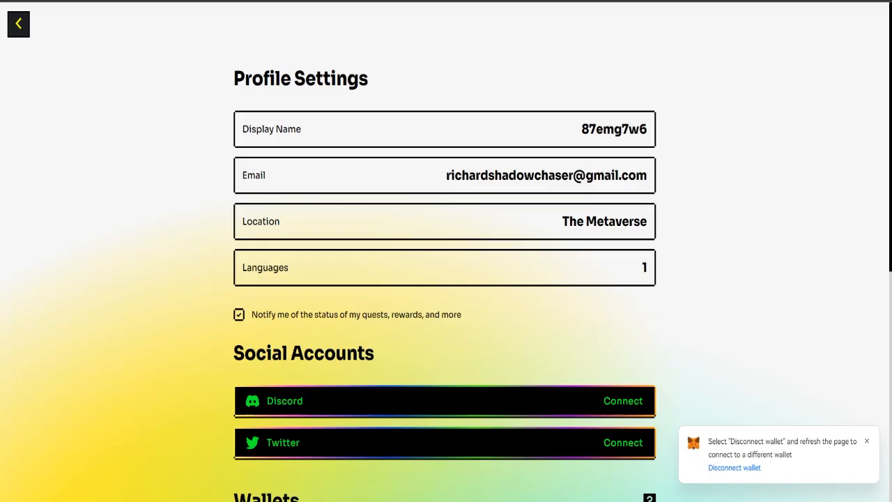
{"action": "scroll", "coordinate": [353, 180], "scroll_direction": "down", "scroll_amount": 5}
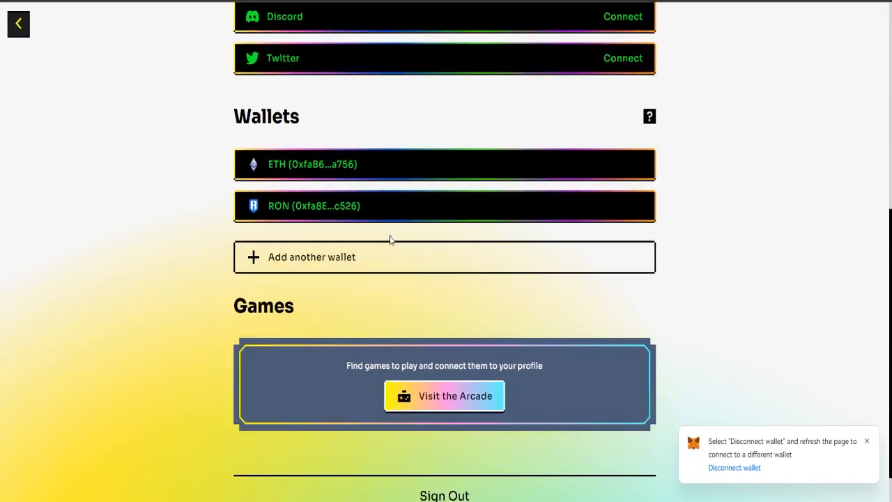
{"action": "scroll", "coordinate": [361, 220], "scroll_direction": "up", "scroll_amount": 2}
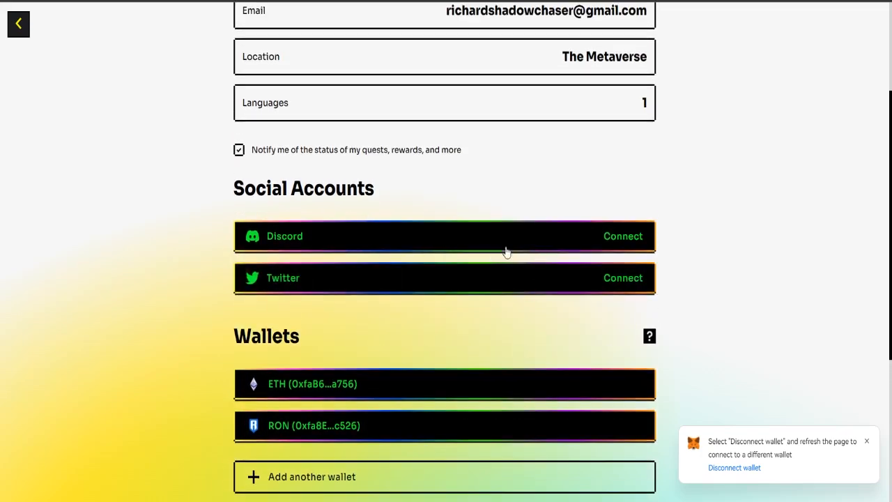
{"action": "scroll", "coordinate": [408, 259], "scroll_direction": "down", "scroll_amount": 3}
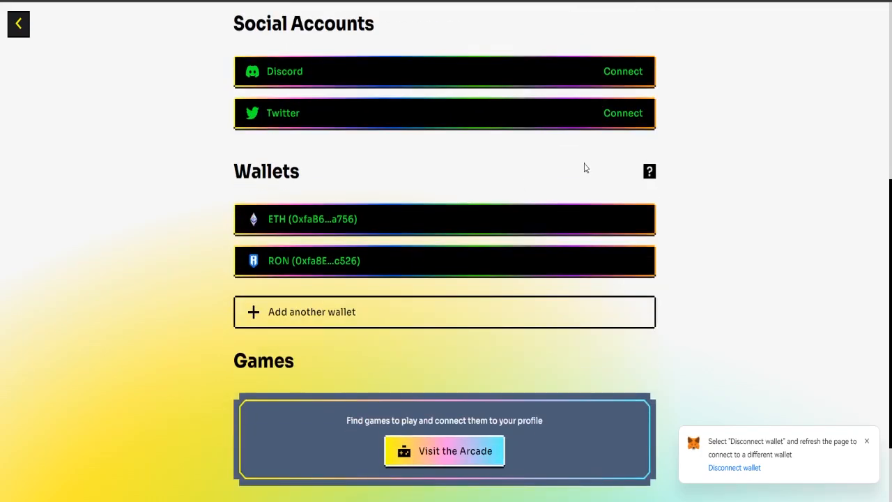
{"action": "scroll", "coordinate": [618, 115], "scroll_direction": "up", "scroll_amount": 1}
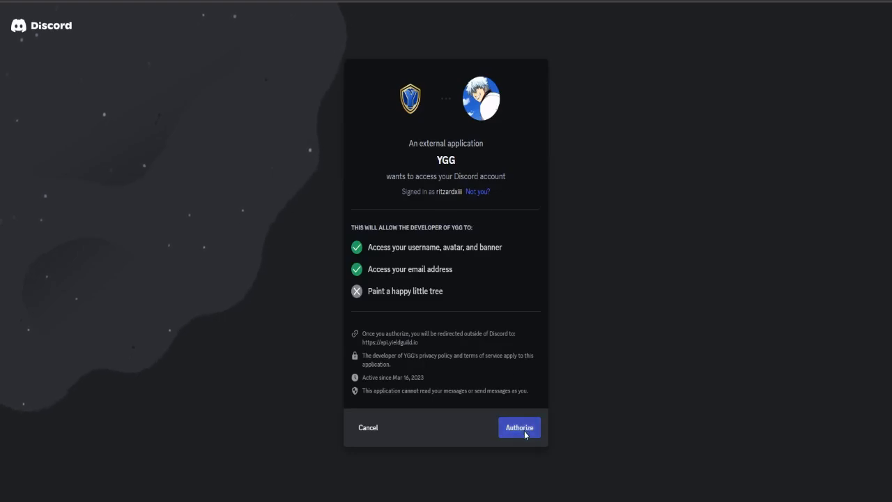
Authorize YGG on Discord and scroll down the profile's Social Accounts.
{"action": "left_click", "coordinate": [524, 430]}
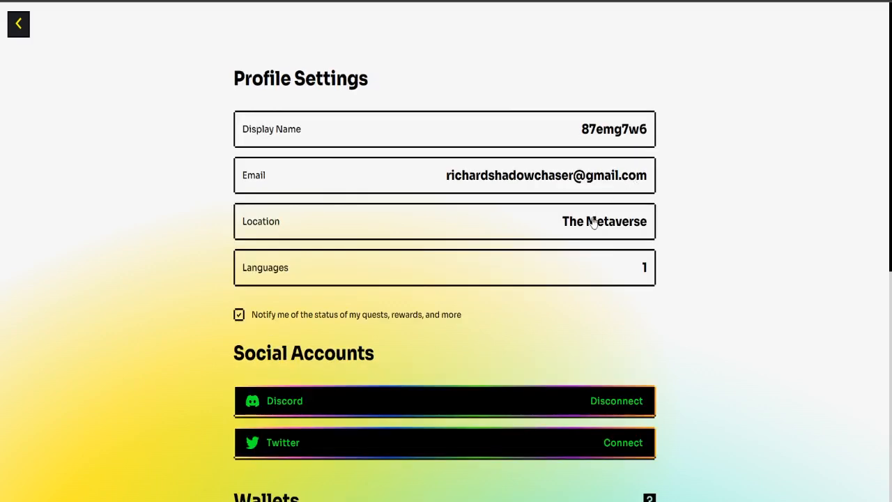
{"action": "scroll", "coordinate": [631, 199], "scroll_direction": "down", "scroll_amount": 3}
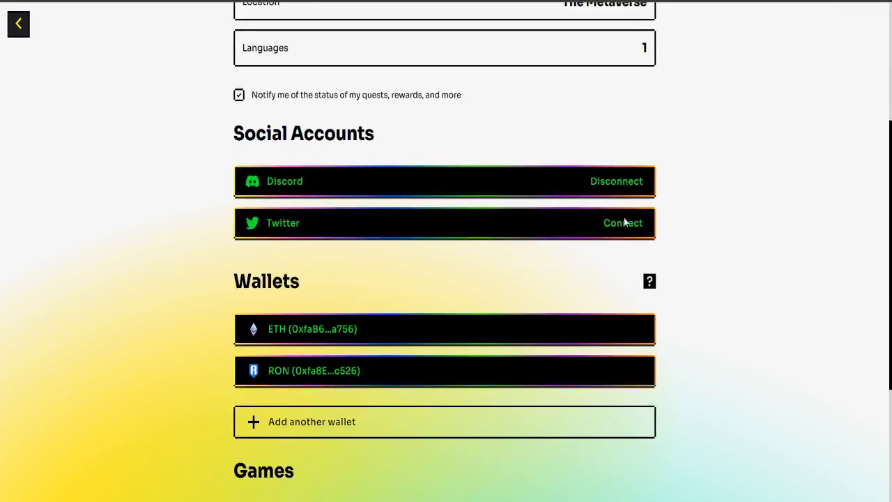
Connect Twitter by authorizing YGG Develop, then scroll to check the linked accounts.
{"action": "left_click", "coordinate": [622, 221]}
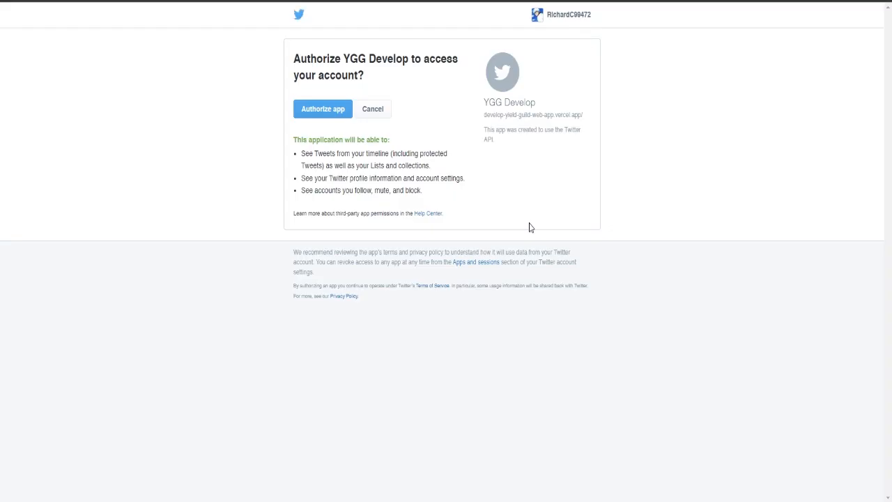
{"action": "left_click", "coordinate": [321, 118]}
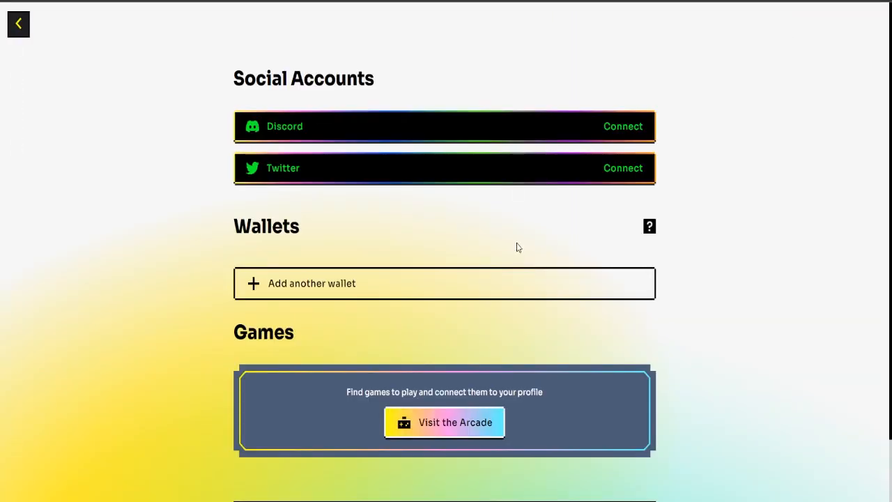
{"action": "scroll", "coordinate": [779, 348], "scroll_direction": "down", "scroll_amount": 5}
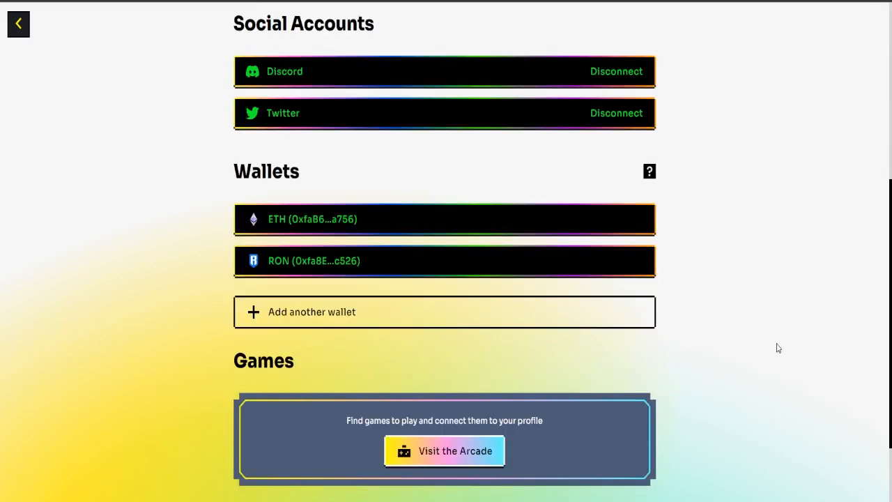
{"action": "scroll", "coordinate": [706, 328], "scroll_direction": "down", "scroll_amount": 2}
{"action": "scroll", "coordinate": [705, 325], "scroll_direction": "up", "scroll_amount": 6}
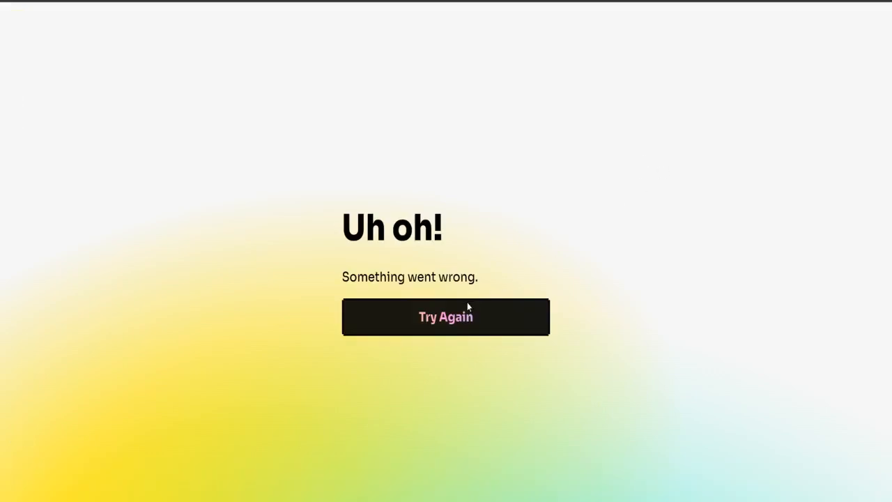
Retry after the error, return to the YGG home page and open the Ronin Airdrop banner.
{"action": "left_click", "coordinate": [468, 306]}
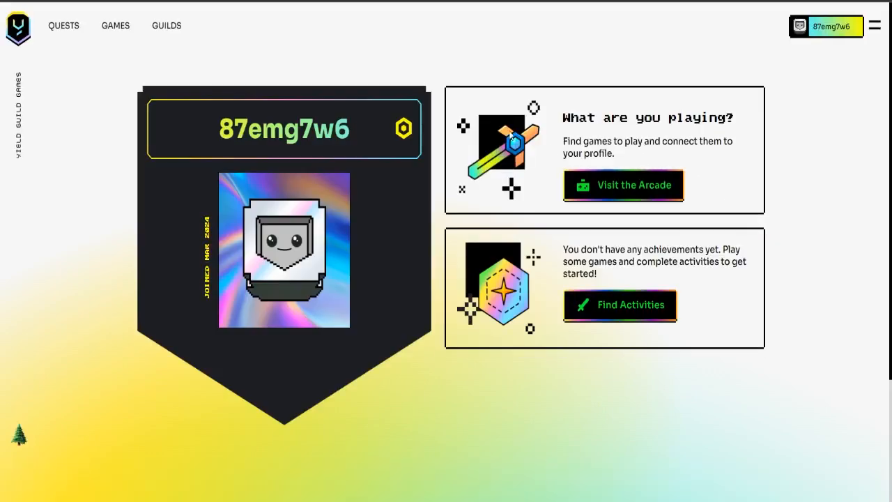
{"action": "left_click", "coordinate": [18, 31]}
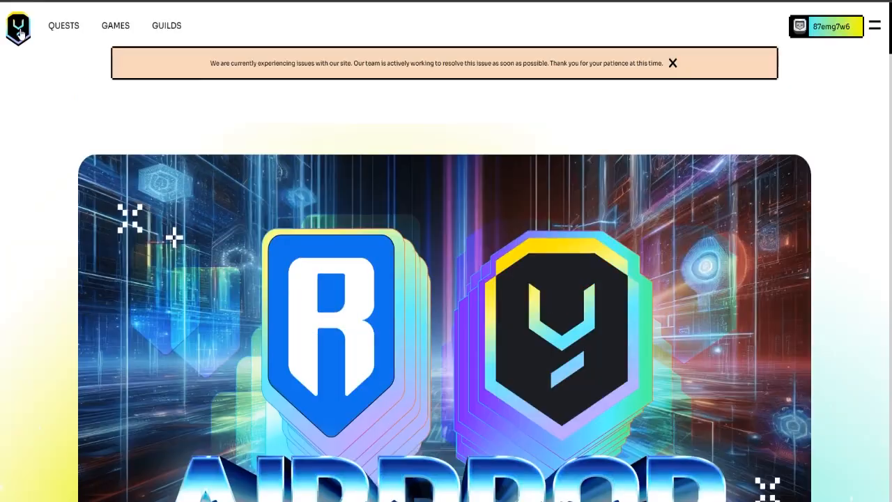
{"action": "scroll", "coordinate": [366, 184], "scroll_direction": "down", "scroll_amount": 2}
{"action": "left_click", "coordinate": [405, 213]}
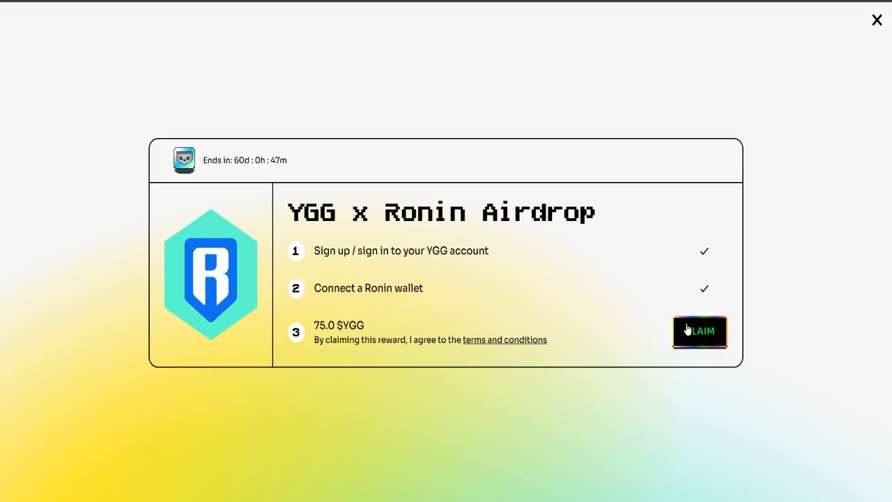
Claim the 75.0 $YGG, confirm it in Ronin Wallet, and pick My Trezor to sign.
{"action": "left_click", "coordinate": [688, 329]}
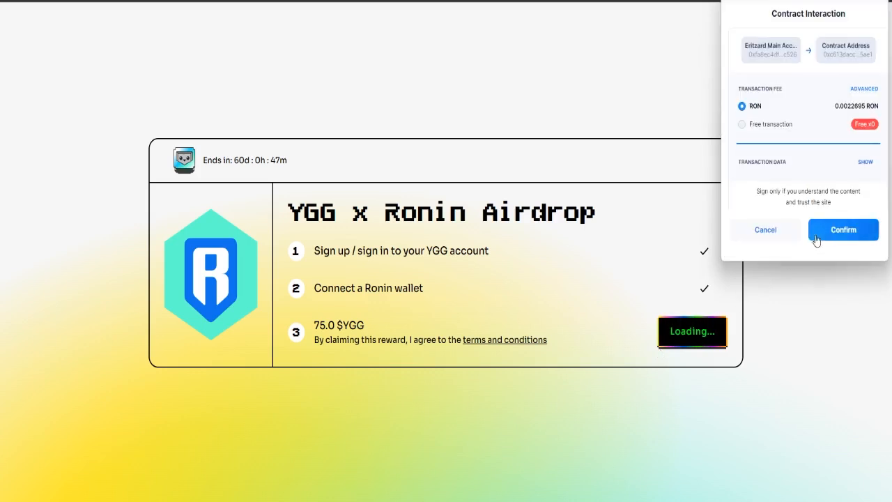
{"action": "left_click", "coordinate": [835, 236]}
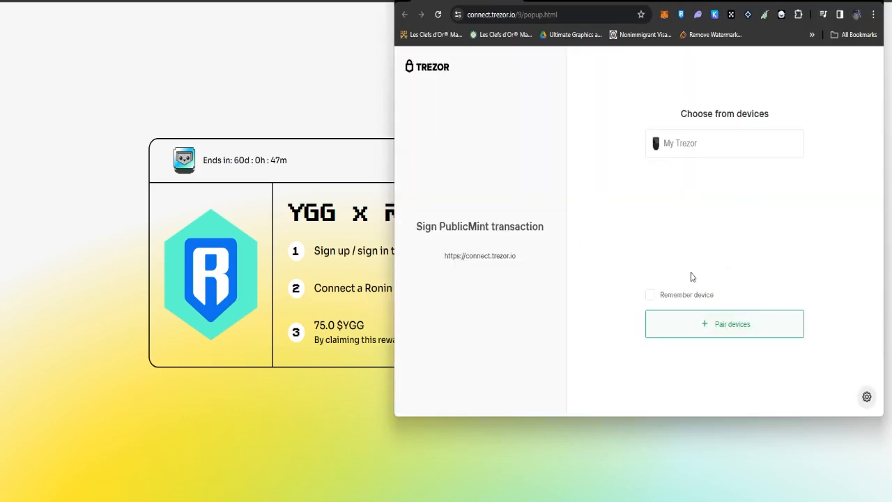
{"action": "left_click", "coordinate": [701, 145]}
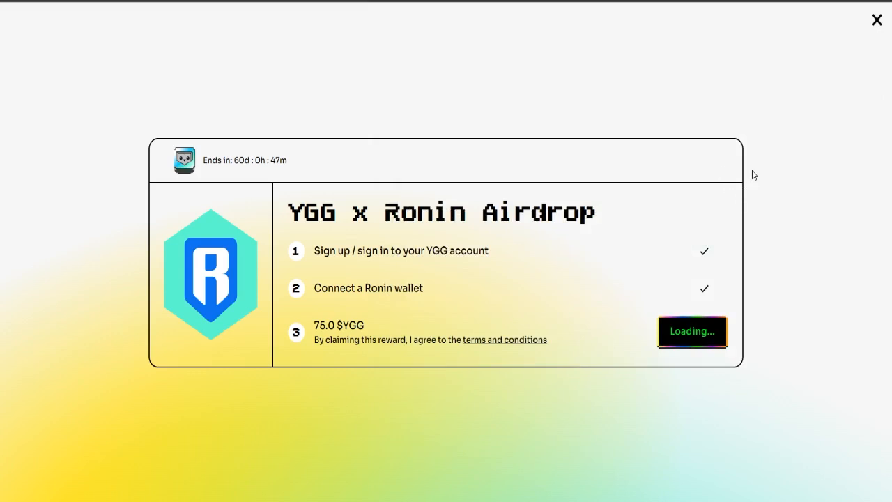
Open the airdrop card's claim transaction in Ronin Explorer to see the successful ClaimMany transfer.
{"action": "left_click", "coordinate": [706, 333]}
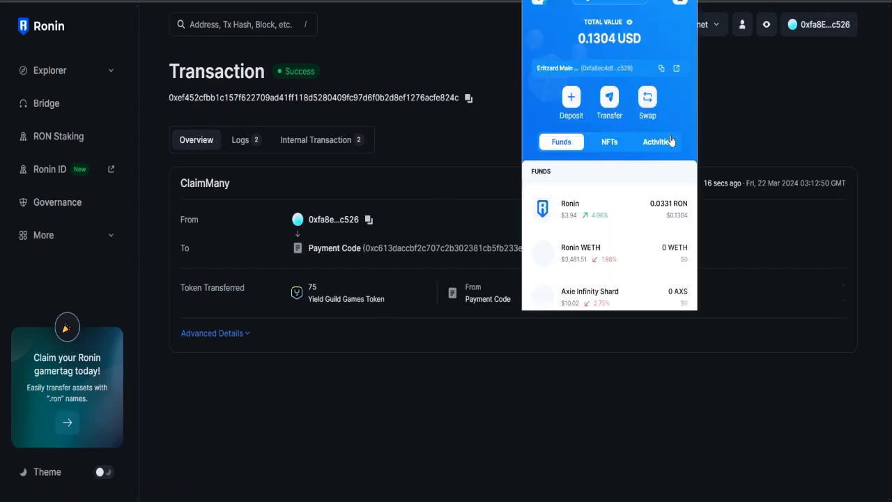
Confirm Ronin Wallet's Funds list 75 Yield Guild Game Token, then close the wallet popup.
{"action": "scroll", "coordinate": [659, 187], "scroll_direction": "down", "scroll_amount": 5}
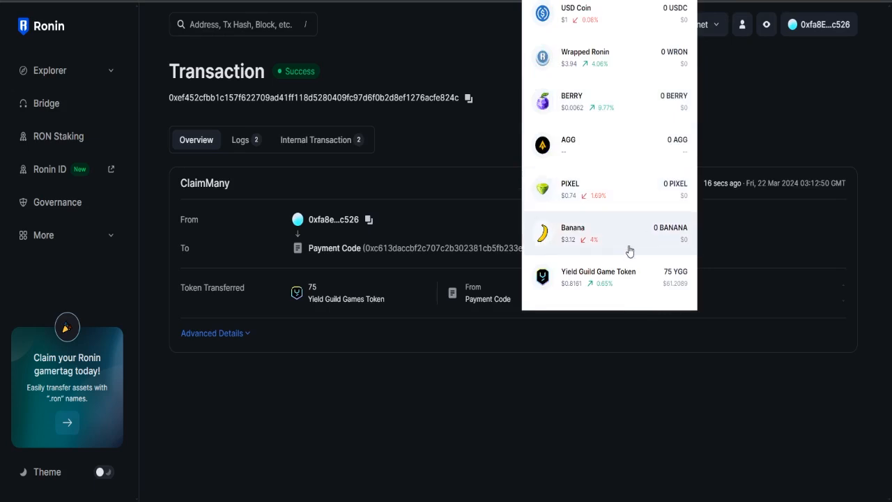
{"action": "left_click", "coordinate": [627, 283]}
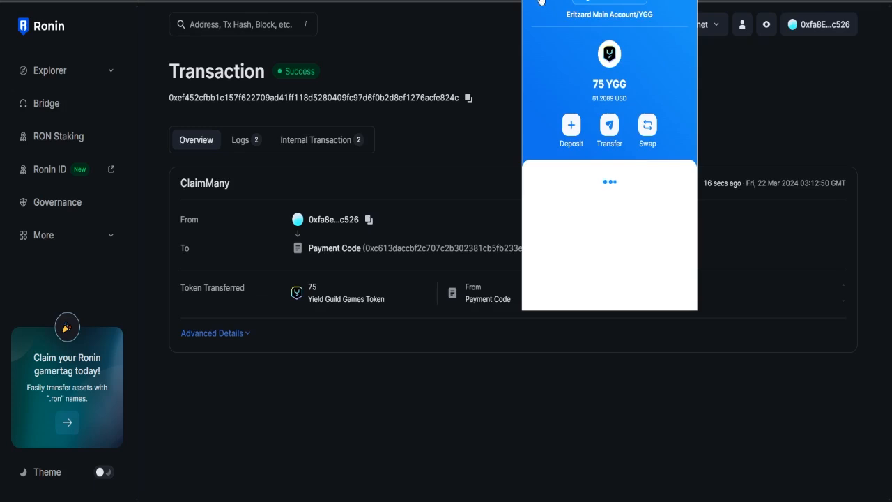
{"action": "left_click", "coordinate": [787, 90]}
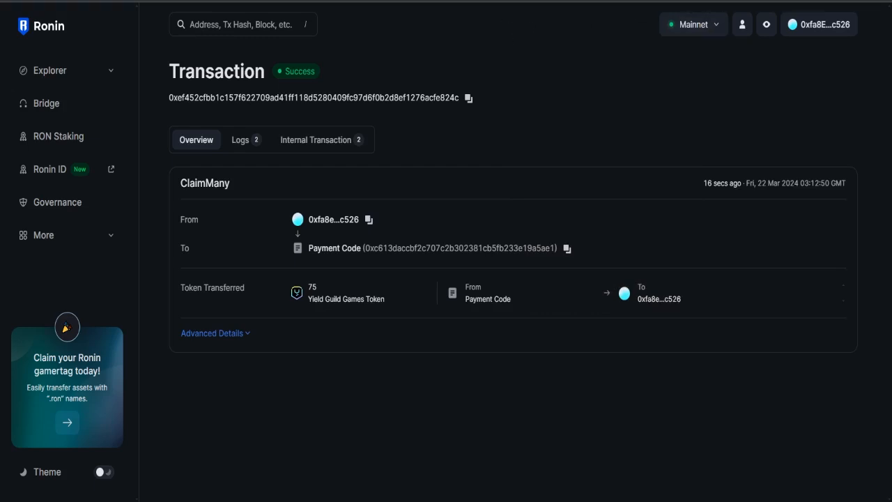
Close the explorer tab and return to the airdrop panel showing 75.0 $YGG claimed.
{"action": "key", "text": "ctrl+w"}
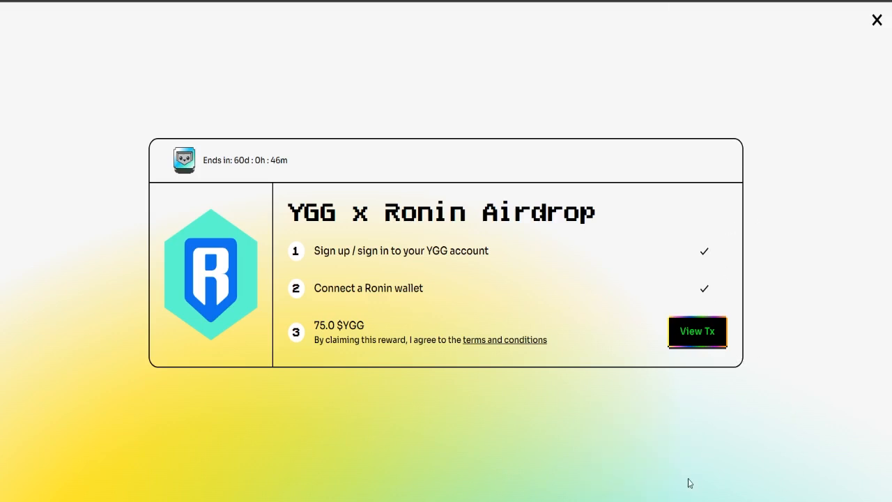
{"action": "left_click", "coordinate": [672, 496]}
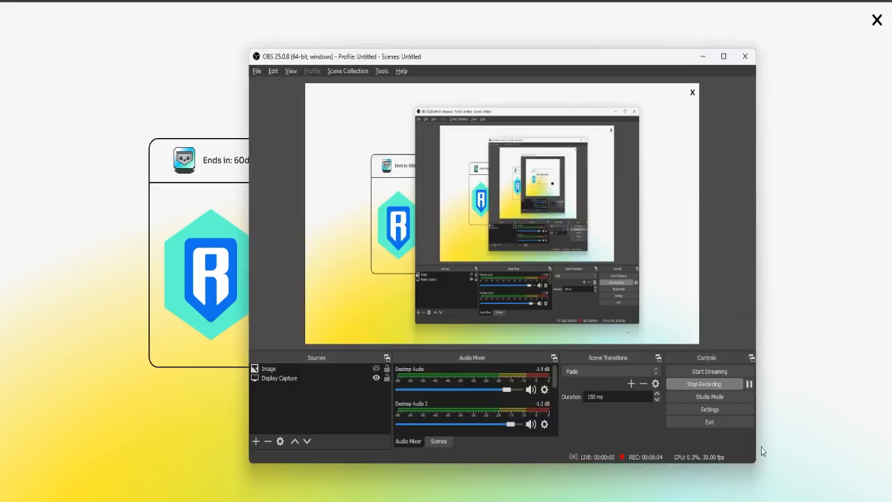